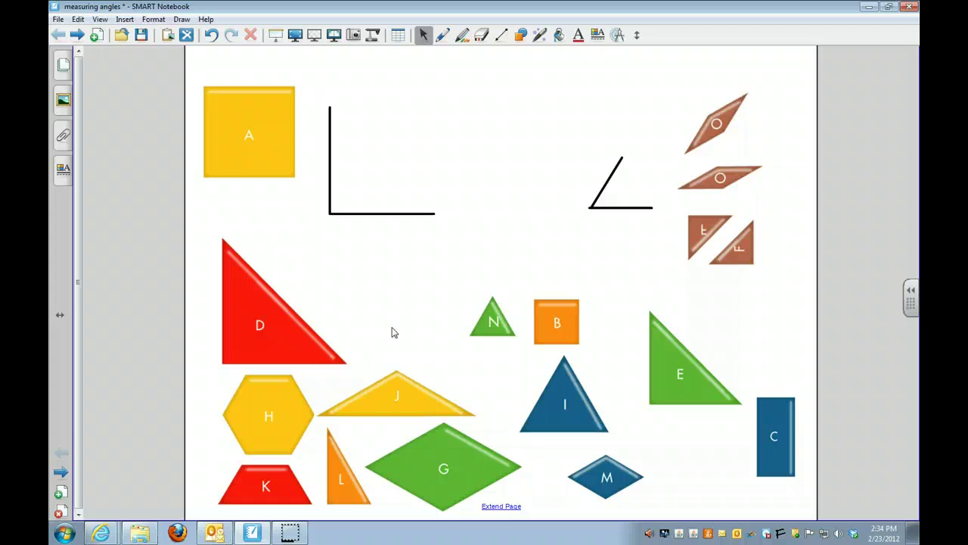
- Nudge yellow square A a few pixels to the right, then deselect it
{"action": "left_click", "coordinate": [378, 319]}
{"action": "mouse_move", "coordinate": [247, 143]}
{"action": "left_mouse_down"}
{"action": "mouse_move", "coordinate": [260, 143]}
{"action": "mouse_move", "coordinate": [253, 139]}
{"action": "left_mouse_up"}
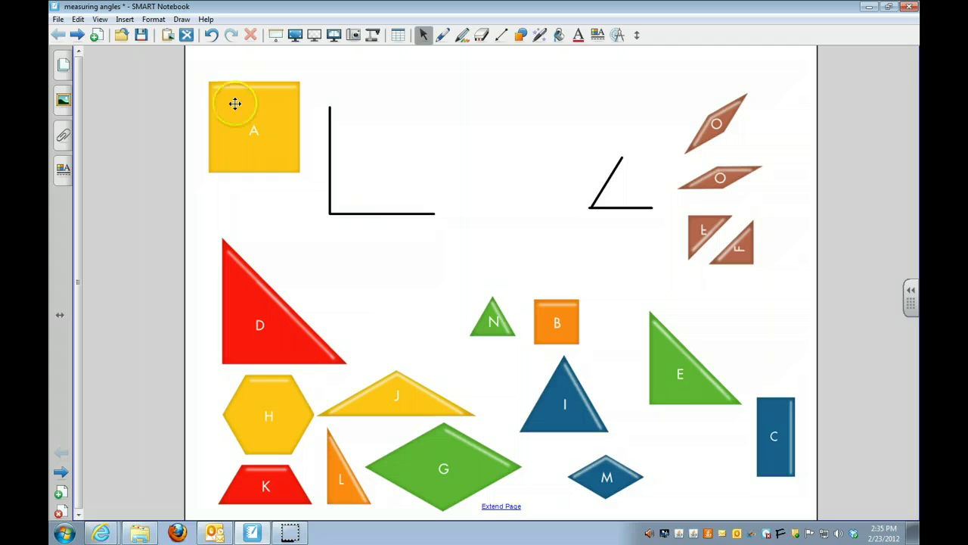
{"action": "left_click", "coordinate": [252, 126]}
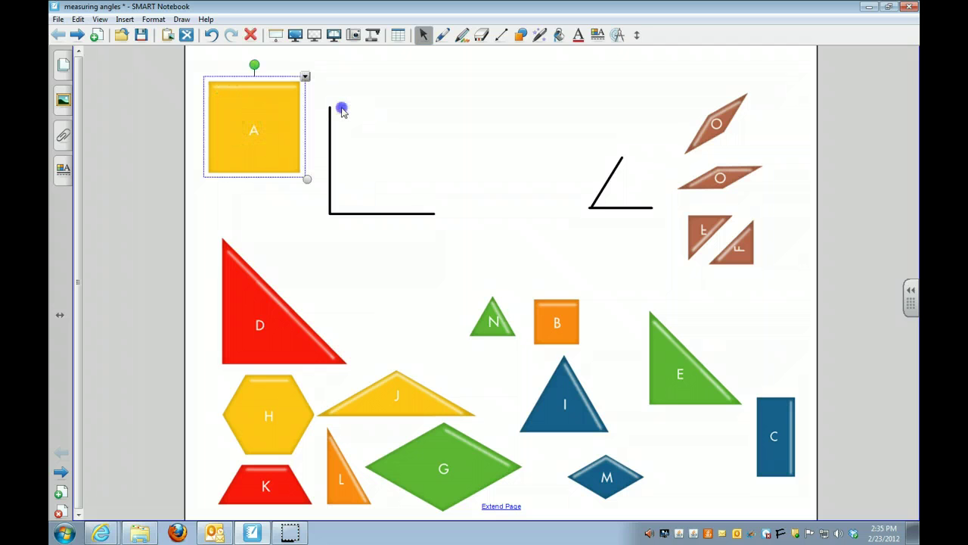
{"action": "left_click", "coordinate": [337, 107]}
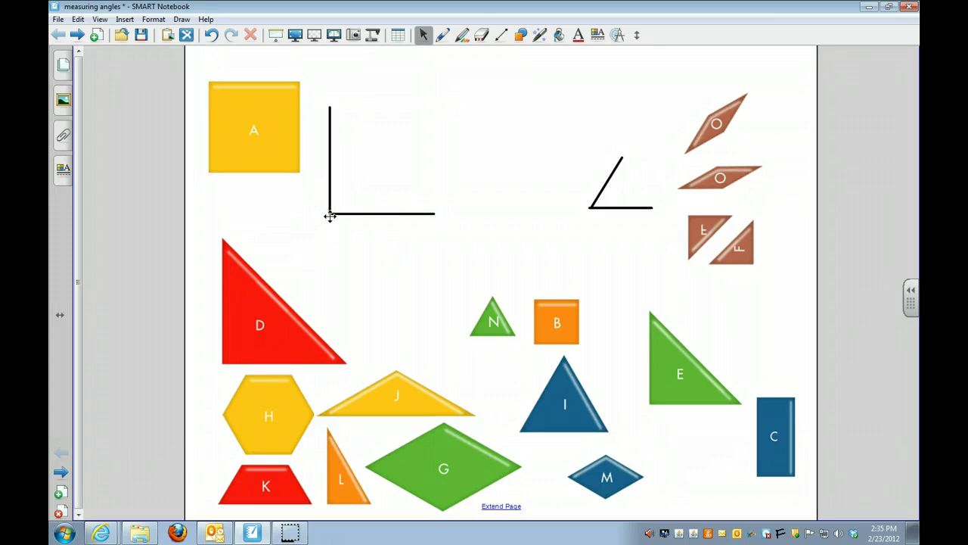
- Draw and delete a trial rainbow arc, then fit square A into the right angle's corner
{"action": "left_click", "coordinate": [463, 35]}
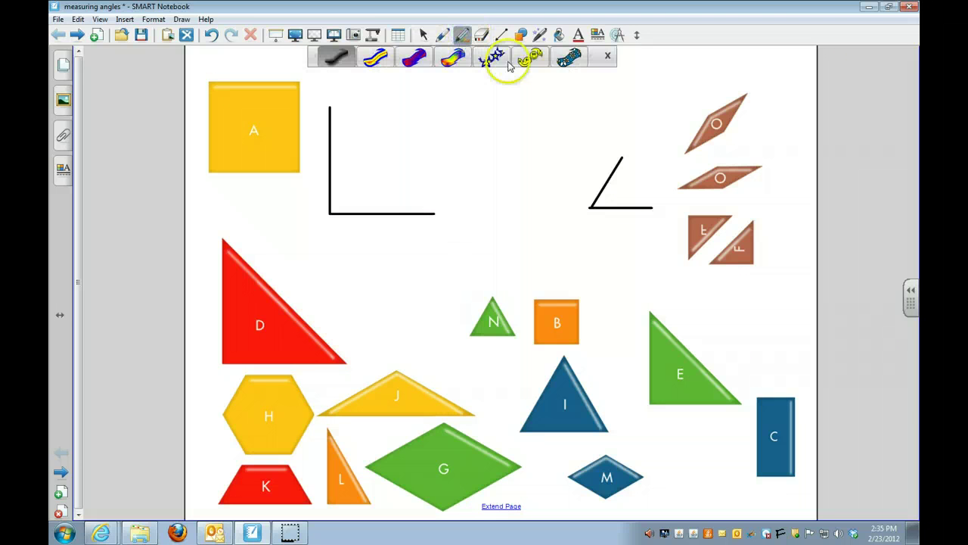
{"action": "mouse_move", "coordinate": [338, 160]}
{"action": "left_mouse_down"}
{"action": "mouse_move", "coordinate": [330, 164]}
{"action": "mouse_move", "coordinate": [360, 186]}
{"action": "mouse_move", "coordinate": [360, 213]}
{"action": "left_mouse_up"}
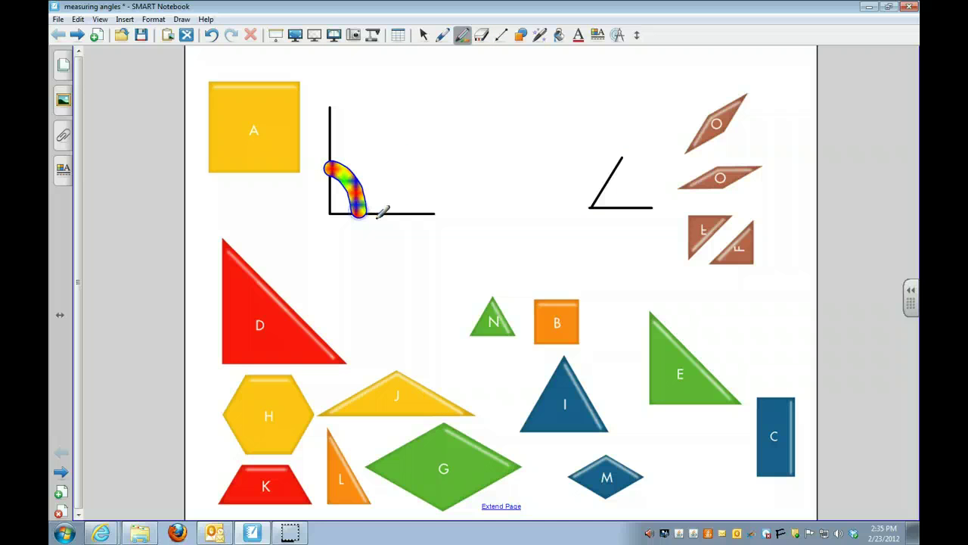
{"action": "left_click", "coordinate": [423, 34]}
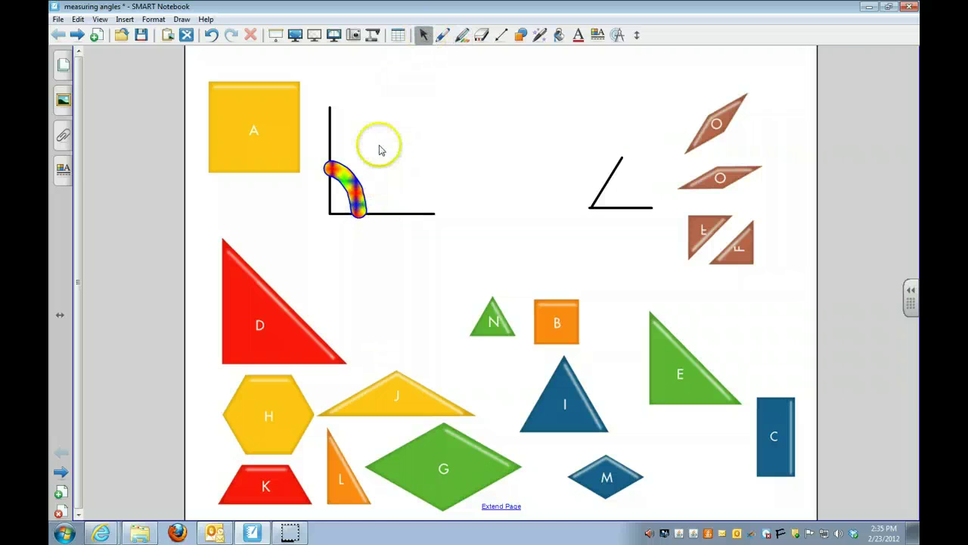
{"action": "left_click", "coordinate": [348, 185]}
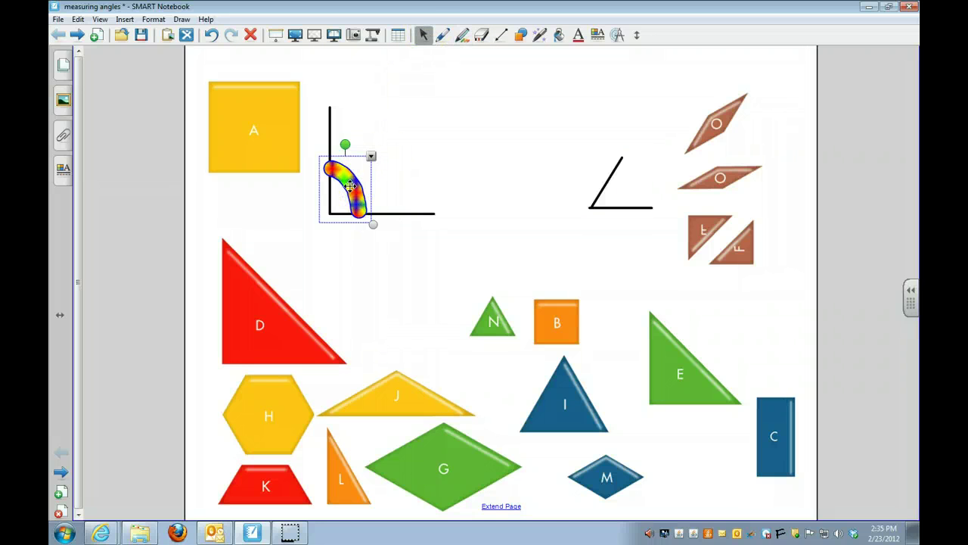
{"action": "key", "text": "Delete"}
{"action": "mouse_move", "coordinate": [283, 156]}
{"action": "left_mouse_down"}
{"action": "mouse_move", "coordinate": [390, 169]}
{"action": "mouse_move", "coordinate": [400, 174]}
{"action": "mouse_move", "coordinate": [395, 191]}
{"action": "left_mouse_up"}
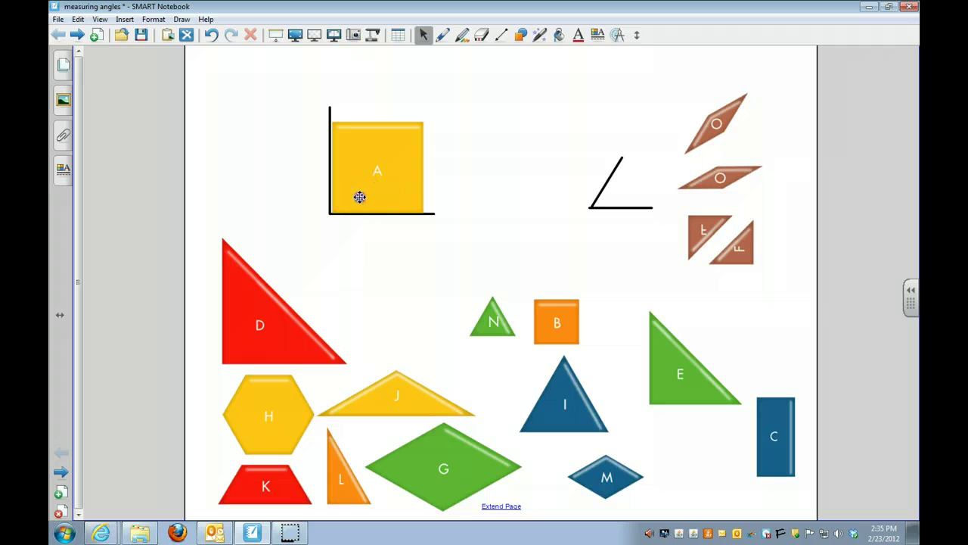
{"action": "mouse_move", "coordinate": [328, 147]}
{"action": "left_mouse_down"}
{"action": "mouse_move", "coordinate": [328, 208]}
{"action": "mouse_move", "coordinate": [409, 209]}
{"action": "left_mouse_up"}
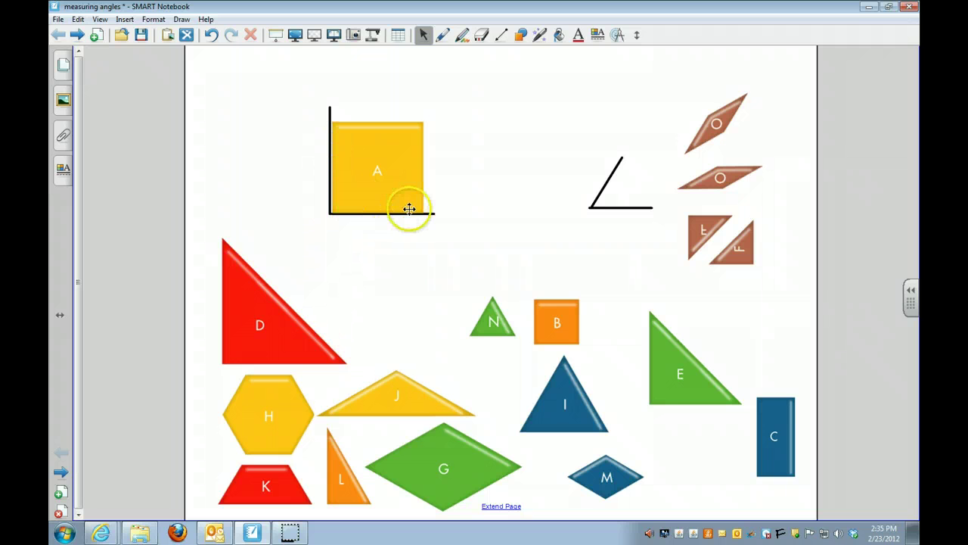
- Handwrite a red 90° label near the right angle
{"action": "left_click", "coordinate": [442, 35]}
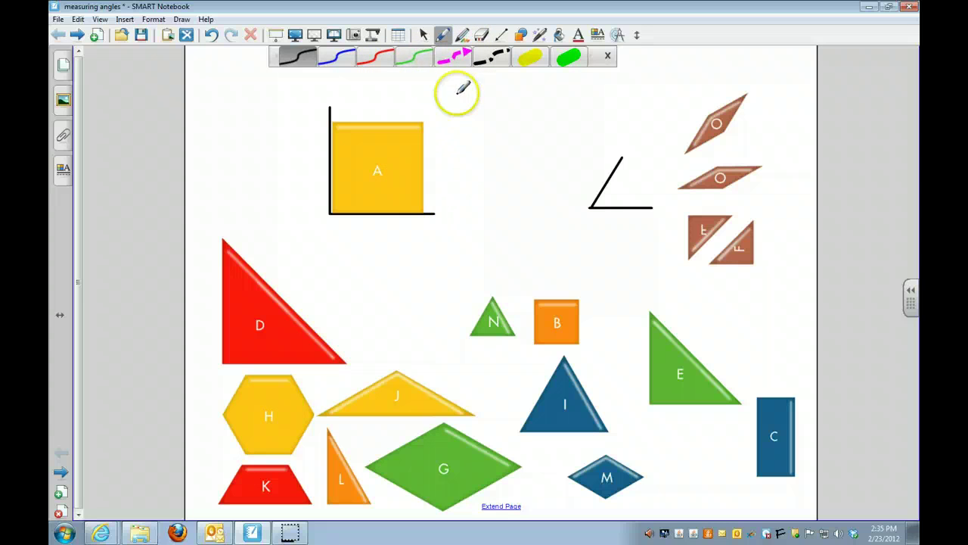
{"action": "left_click", "coordinate": [384, 60]}
{"action": "mouse_move", "coordinate": [476, 102]}
{"action": "left_mouse_down"}
{"action": "mouse_move", "coordinate": [461, 98]}
{"action": "mouse_move", "coordinate": [470, 124]}
{"action": "left_mouse_up"}
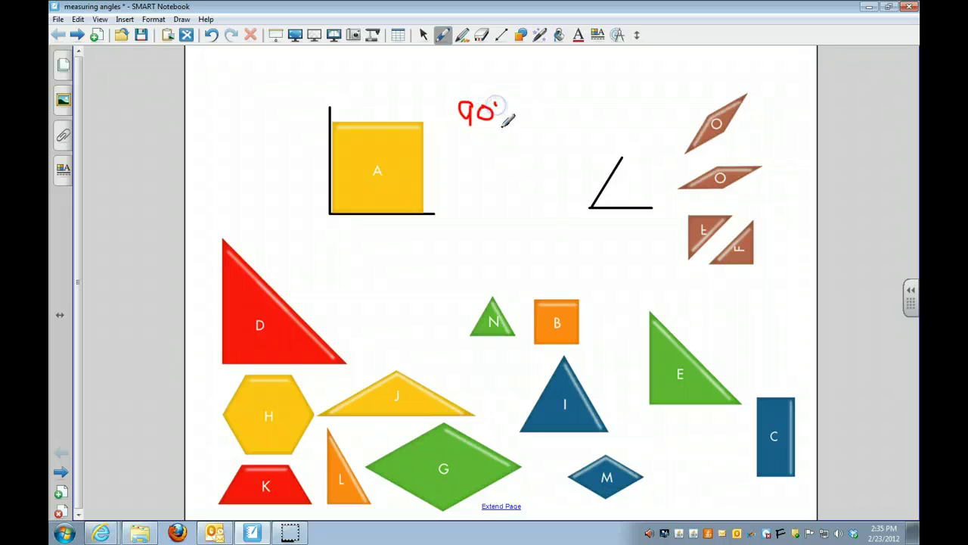
- Move square A to the top-left and place the 90° label below the right angle
{"action": "left_click", "coordinate": [424, 35]}
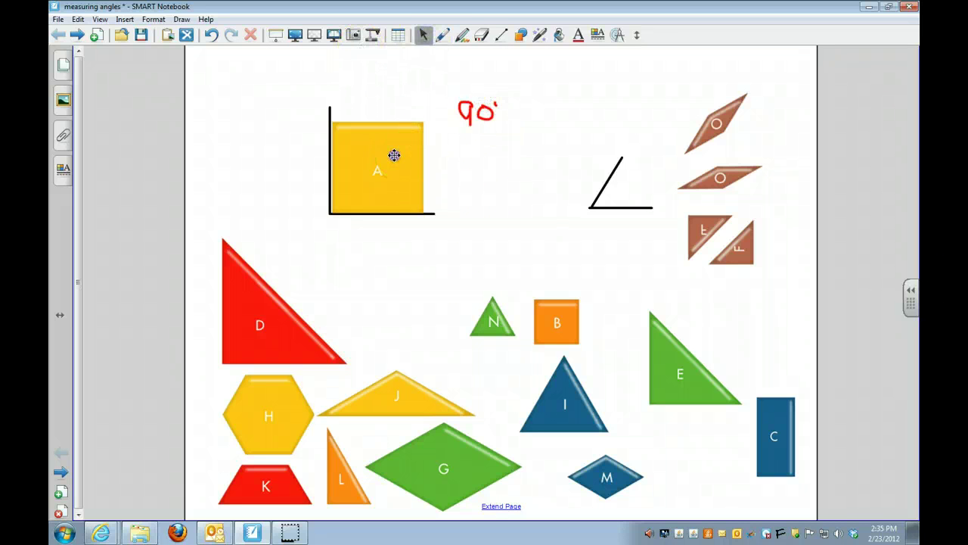
{"action": "left_click_drag", "start_coordinate": [394, 153], "coordinate": [276, 76]}
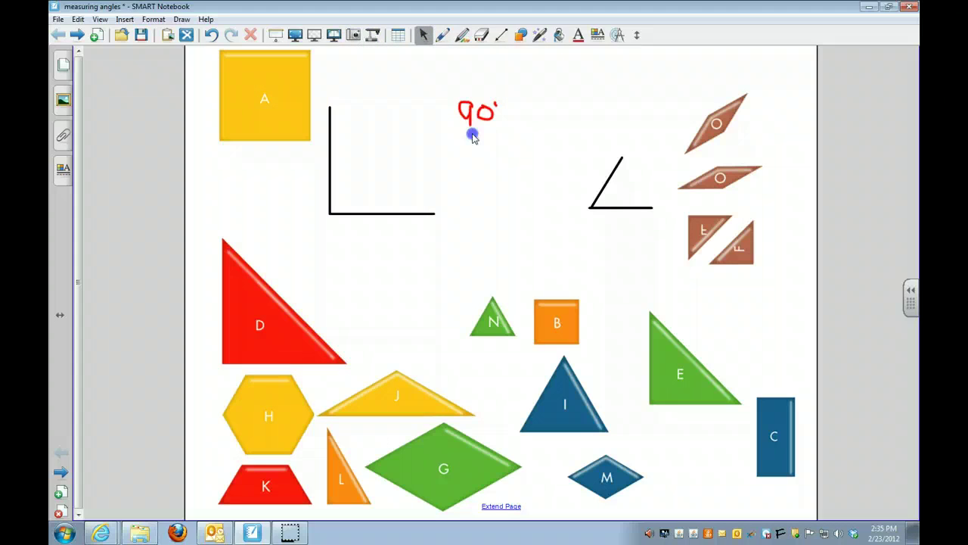
{"action": "mouse_move", "coordinate": [472, 130]}
{"action": "left_mouse_down"}
{"action": "mouse_move", "coordinate": [371, 197]}
{"action": "mouse_move", "coordinate": [336, 237]}
{"action": "mouse_move", "coordinate": [297, 253]}
{"action": "left_mouse_up"}
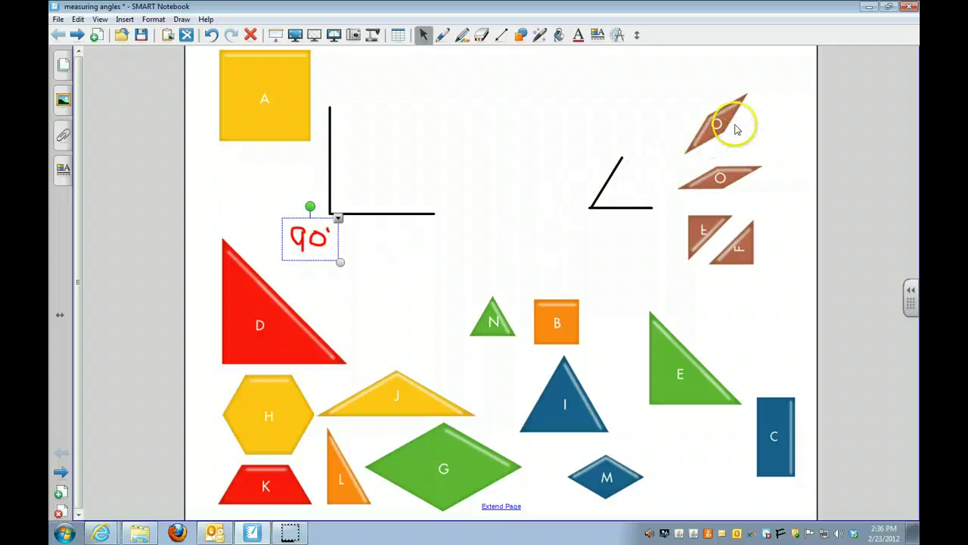
- Place an O rhombus in the right angle's corner and clone it, rotating the copy to fan out
{"action": "left_click_drag", "start_coordinate": [714, 123], "coordinate": [313, 164]}
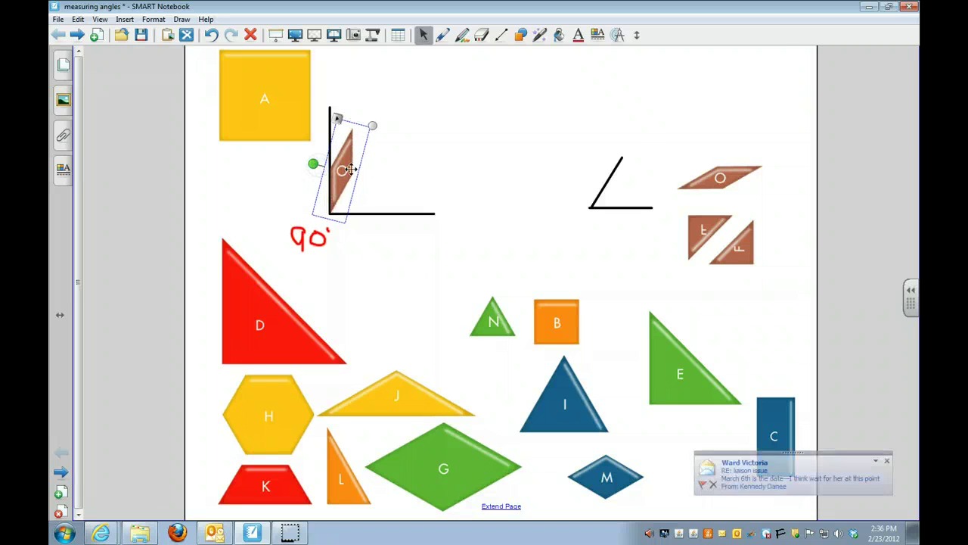
{"action": "left_click", "coordinate": [338, 120]}
{"action": "left_click", "coordinate": [367, 123]}
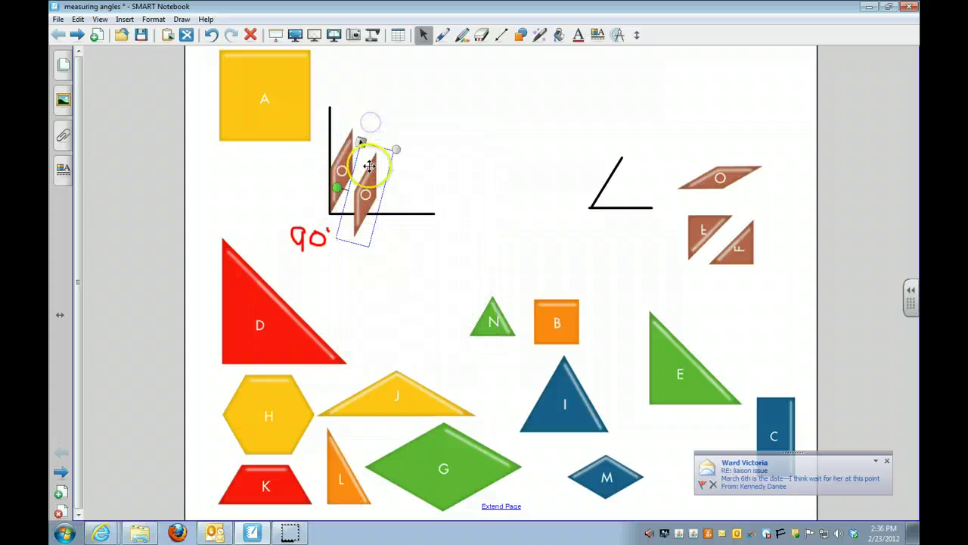
{"action": "mouse_move", "coordinate": [337, 187]}
{"action": "left_mouse_down"}
{"action": "mouse_move", "coordinate": [340, 176]}
{"action": "mouse_move", "coordinate": [360, 180]}
{"action": "left_mouse_up"}
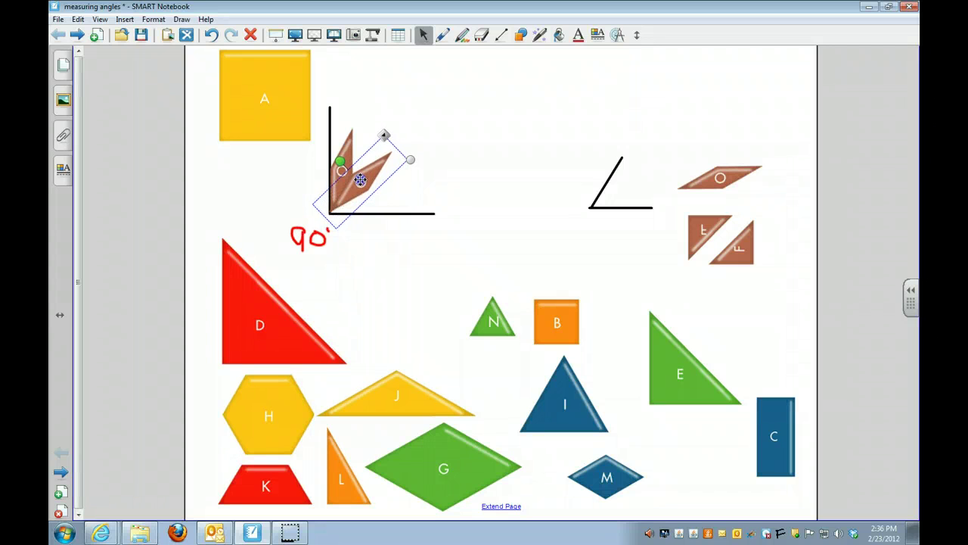
{"action": "left_click", "coordinate": [372, 221]}
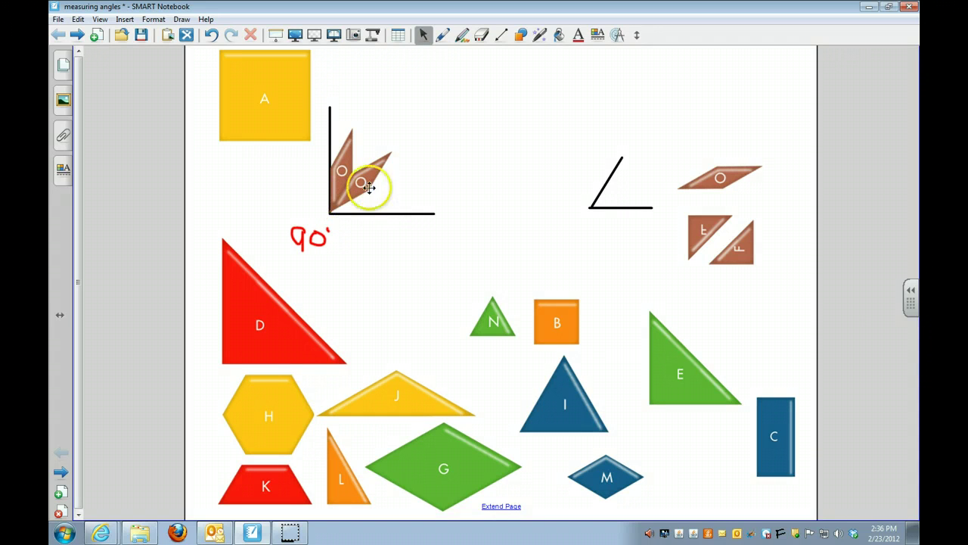
- Clone the tilted rhombus again and rotate the third one flat along the base
{"action": "left_click", "coordinate": [362, 178]}
{"action": "left_click", "coordinate": [384, 134]}
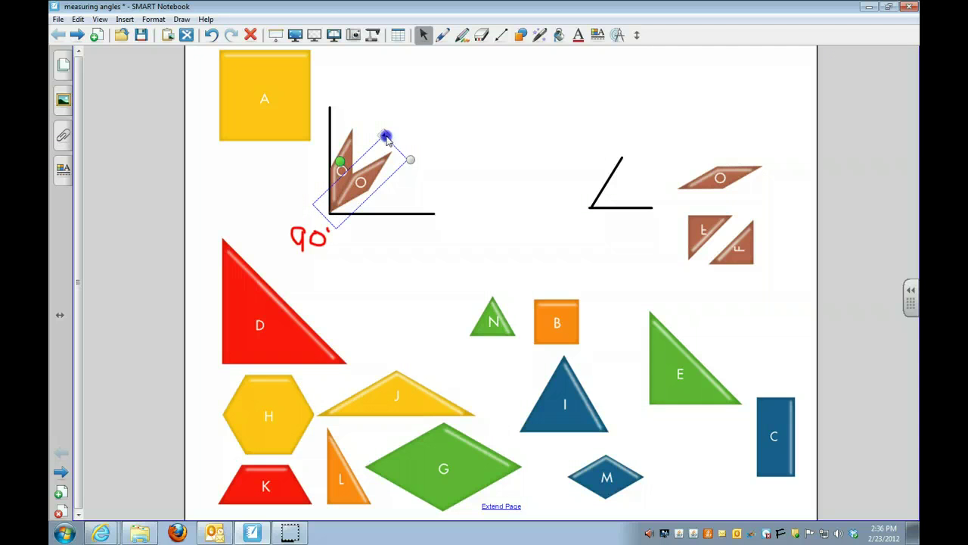
{"action": "left_click", "coordinate": [415, 144]}
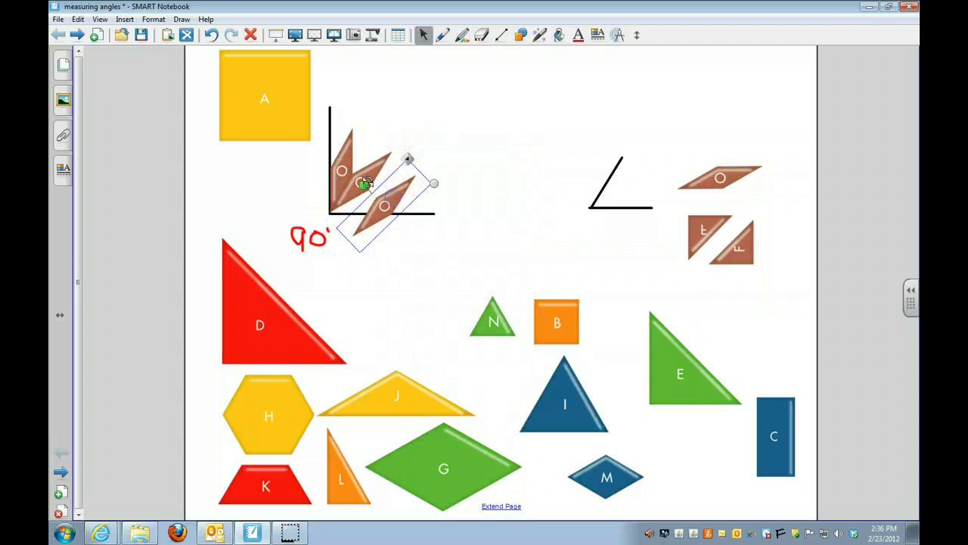
{"action": "mouse_move", "coordinate": [364, 182]}
{"action": "left_mouse_down"}
{"action": "mouse_move", "coordinate": [371, 174]}
{"action": "mouse_move", "coordinate": [370, 211]}
{"action": "left_mouse_up"}
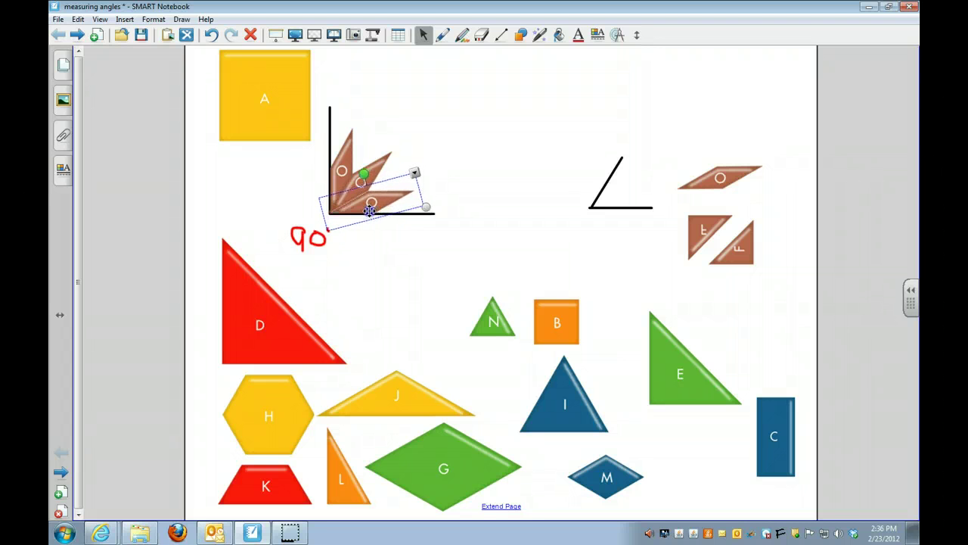
{"action": "left_click", "coordinate": [519, 158]}
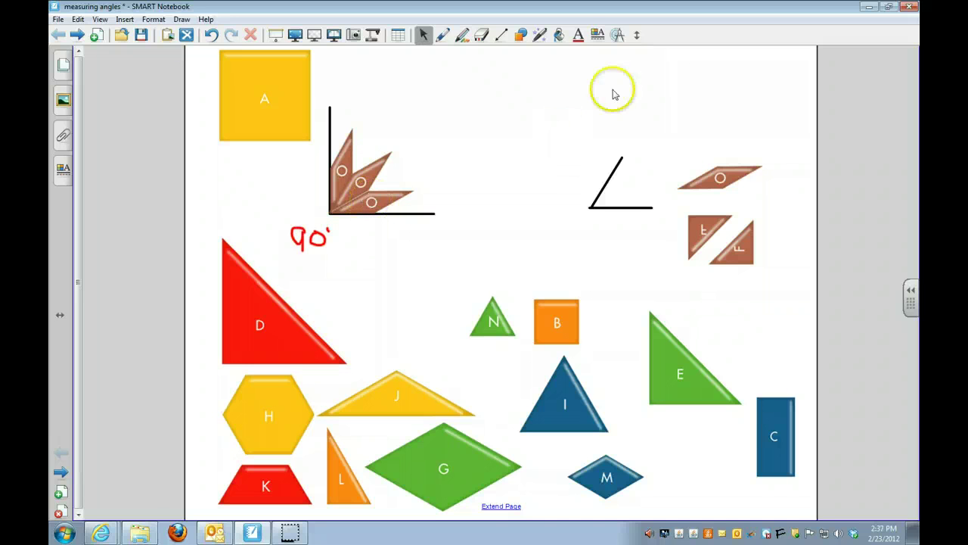
- Type '90 divide by 3 = 30' and 'o =30' in large blue size-16 text above the right angle
{"action": "left_click", "coordinate": [579, 35]}
{"action": "left_click", "coordinate": [625, 57]}
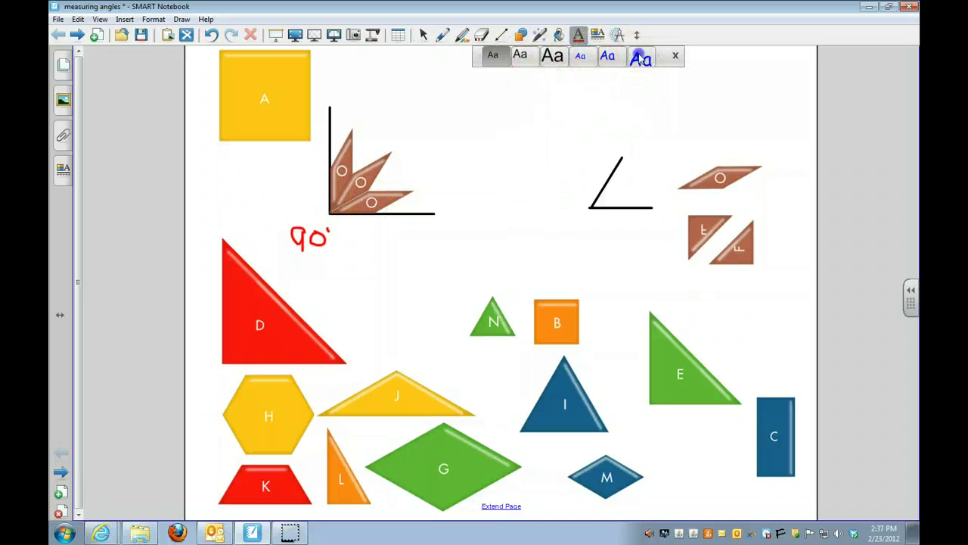
{"action": "left_click", "coordinate": [459, 102]}
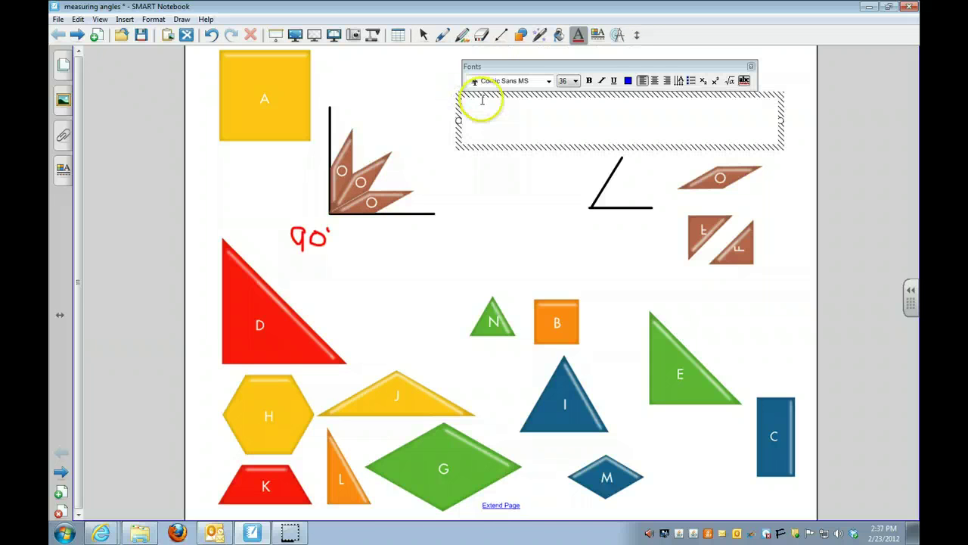
{"action": "left_click", "coordinate": [575, 81]}
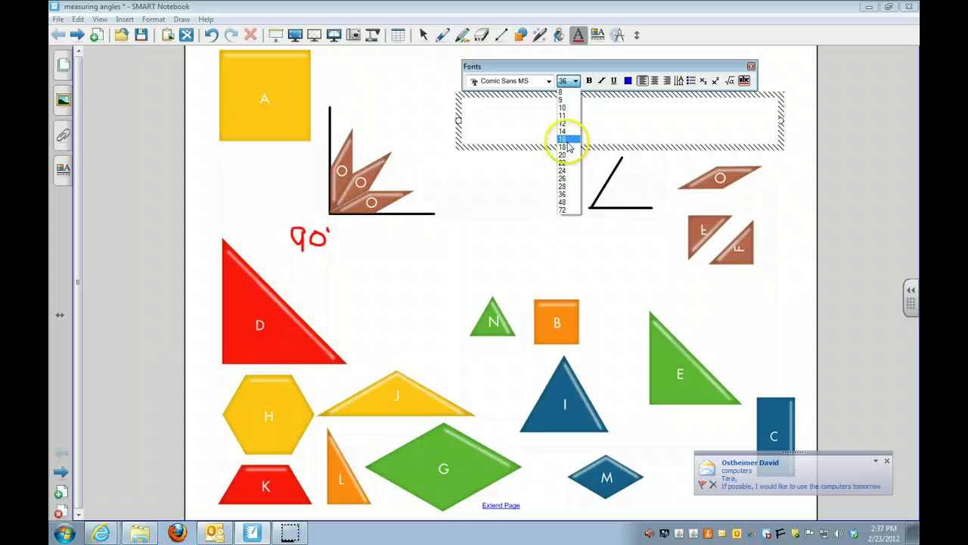
{"action": "left_click", "coordinate": [568, 145]}
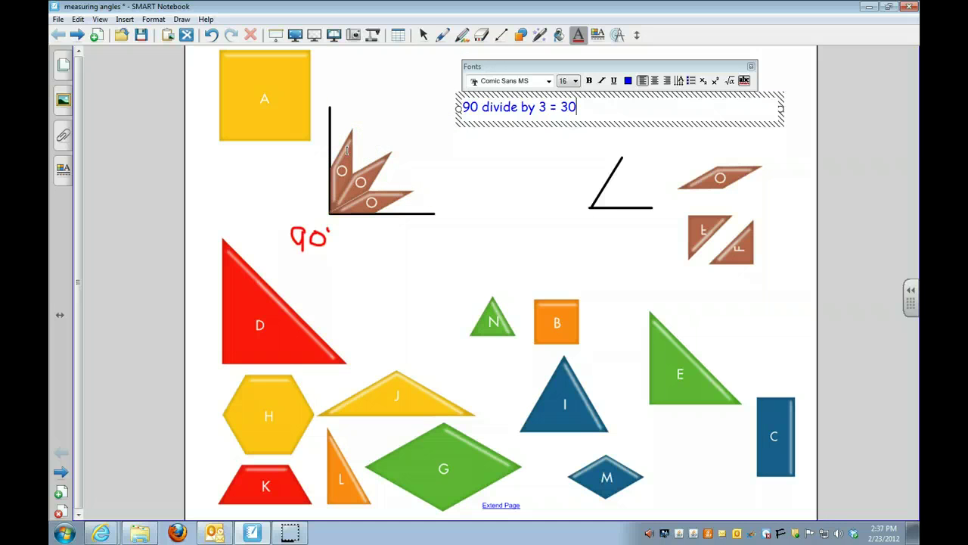
{"action": "key", "text": "Return"}
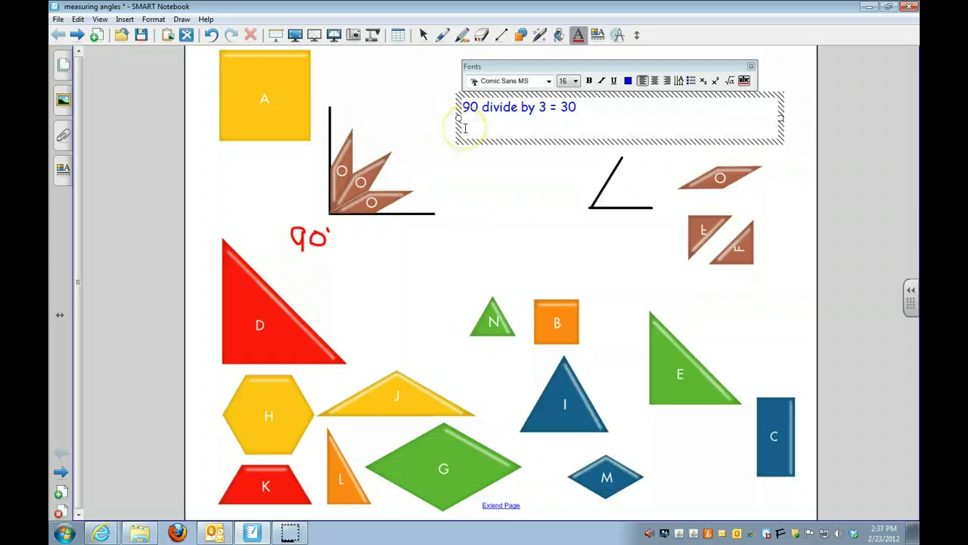
{"action": "type", "text": "o =30"}
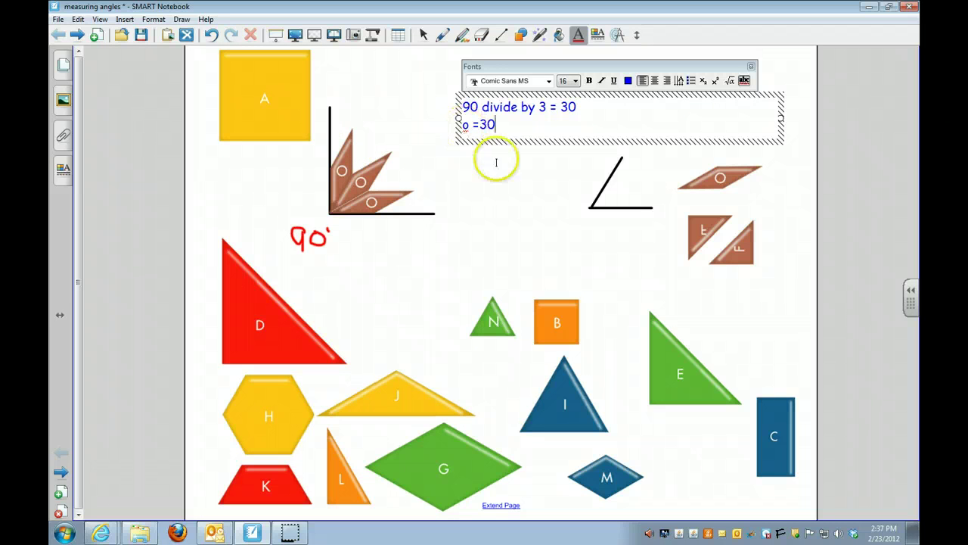
{"action": "left_click", "coordinate": [515, 176]}
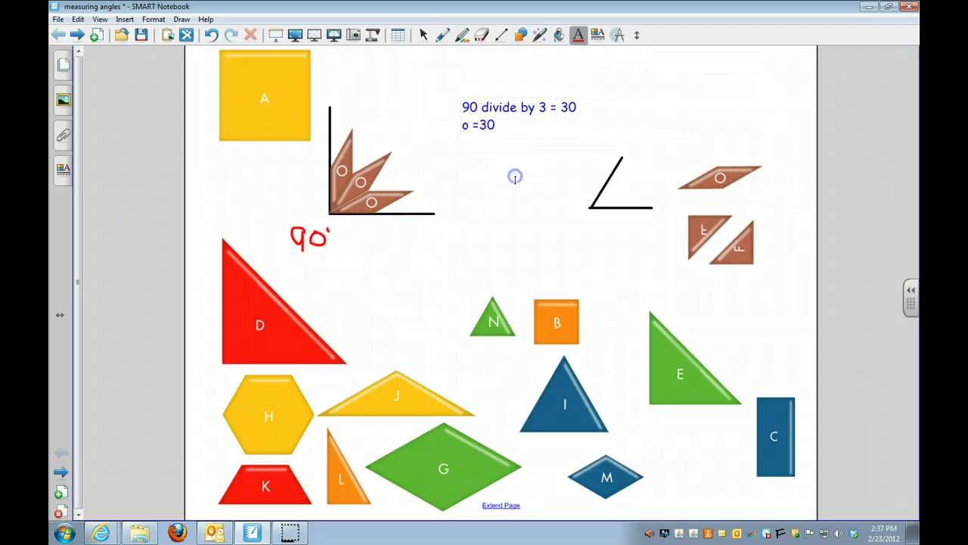
- Move the 30° equations left, beside the 90° rhombus fan
{"action": "left_click", "coordinate": [423, 35]}
{"action": "left_click_drag", "start_coordinate": [493, 103], "coordinate": [397, 97]}
{"action": "left_click", "coordinate": [644, 167]}
{"action": "left_click", "coordinate": [597, 210]}
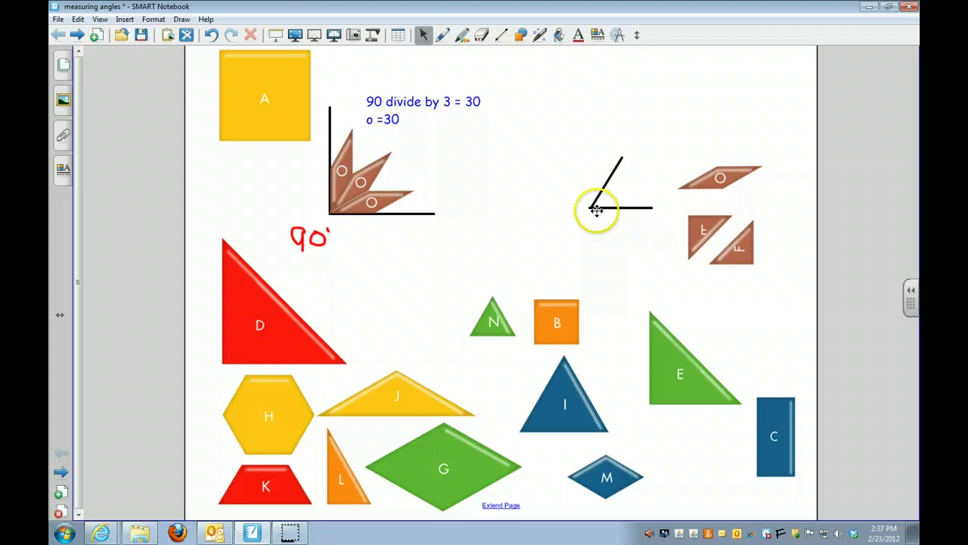
{"action": "left_click", "coordinate": [643, 209]}
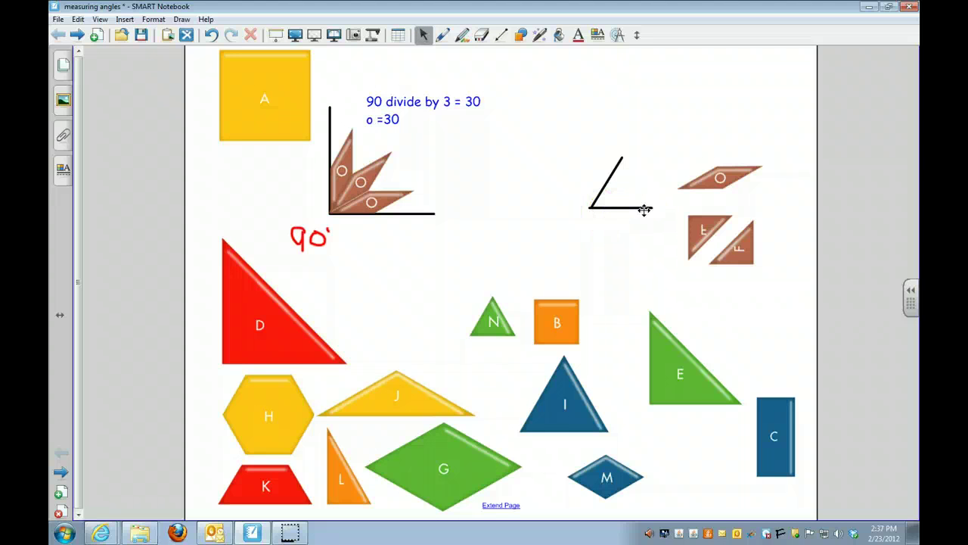
{"action": "left_click", "coordinate": [630, 225]}
- Rotate the spare O rhombus counter-clockwise to fit into the acute angle
{"action": "left_click", "coordinate": [705, 172]}
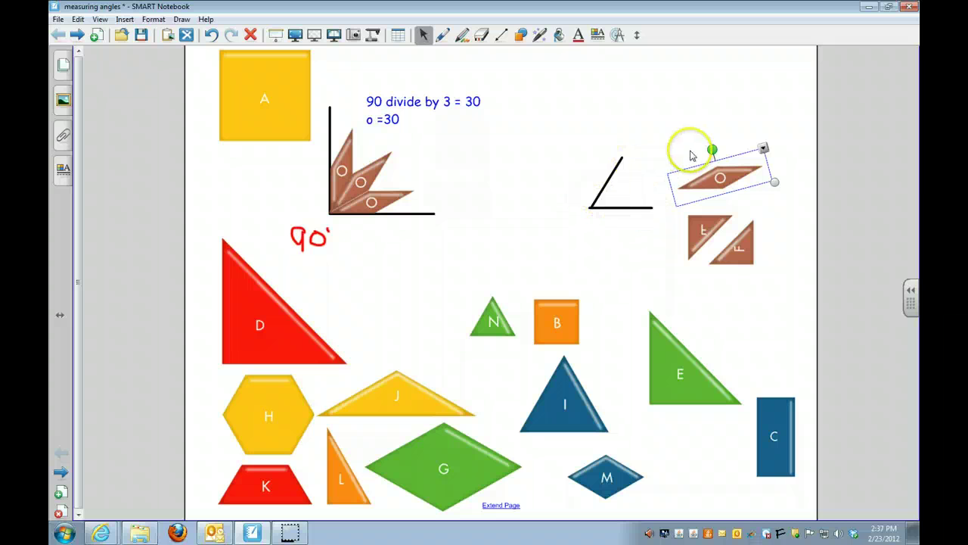
{"action": "left_click_drag", "start_coordinate": [712, 150], "coordinate": [626, 174]}
{"action": "left_click", "coordinate": [632, 178]}
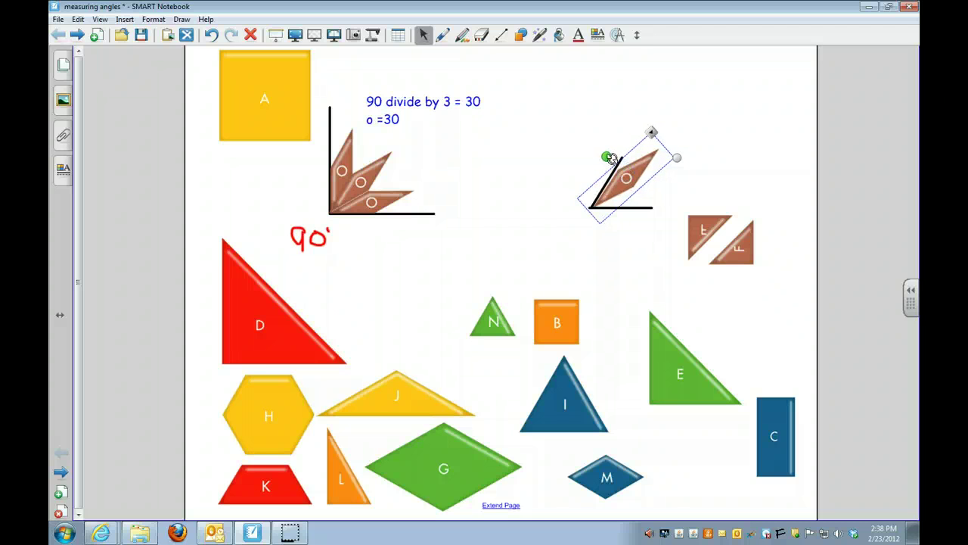
{"action": "left_click", "coordinate": [630, 175]}
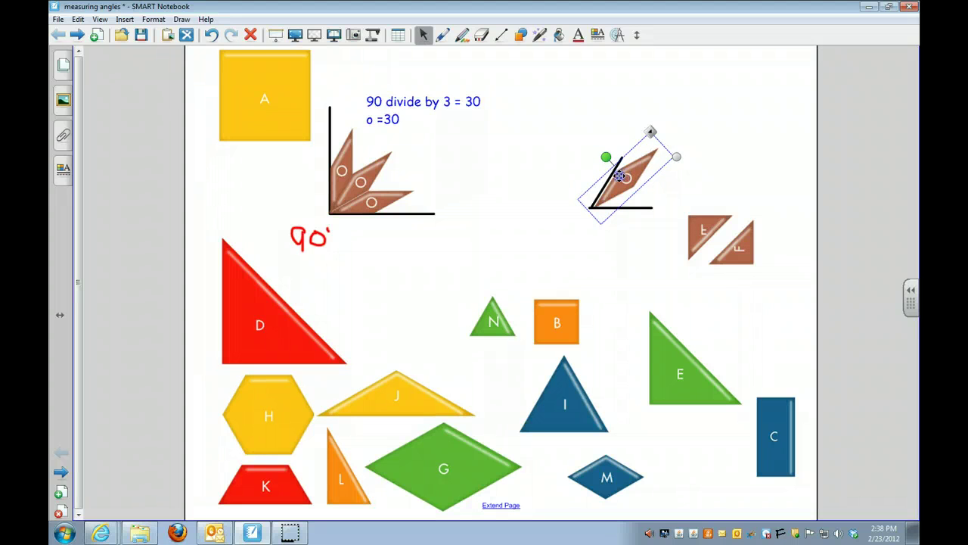
- Clone the rhombus and set the copy along the acute angle's base, nudging it into place
{"action": "left_click", "coordinate": [651, 132]}
{"action": "left_click", "coordinate": [674, 134]}
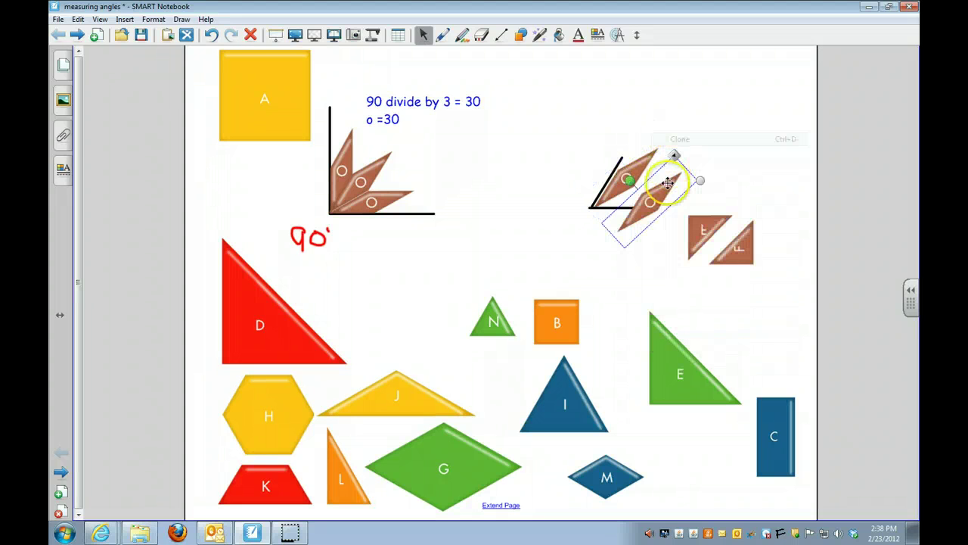
{"action": "mouse_move", "coordinate": [631, 178]}
{"action": "left_mouse_down"}
{"action": "mouse_move", "coordinate": [643, 168]}
{"action": "mouse_move", "coordinate": [631, 191]}
{"action": "mouse_move", "coordinate": [634, 168]}
{"action": "mouse_move", "coordinate": [606, 157]}
{"action": "left_mouse_up"}
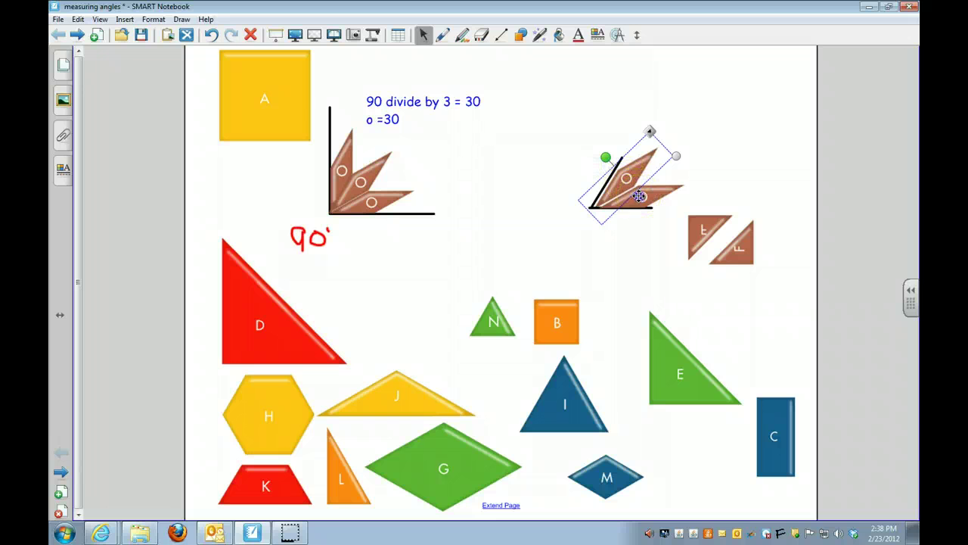
{"action": "left_click", "coordinate": [635, 193]}
{"action": "left_click", "coordinate": [647, 191]}
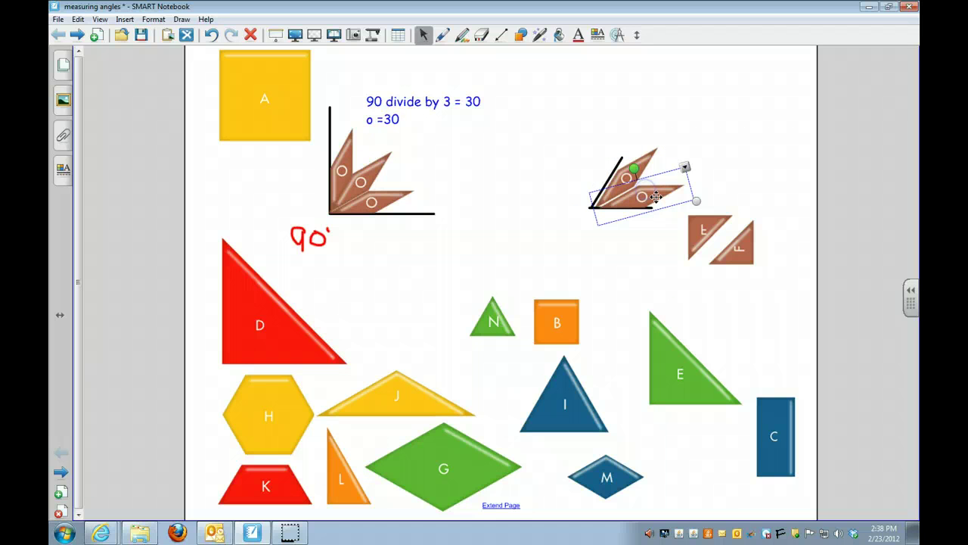
{"action": "left_click_drag", "start_coordinate": [641, 190], "coordinate": [627, 171]}
{"action": "left_click", "coordinate": [632, 144]}
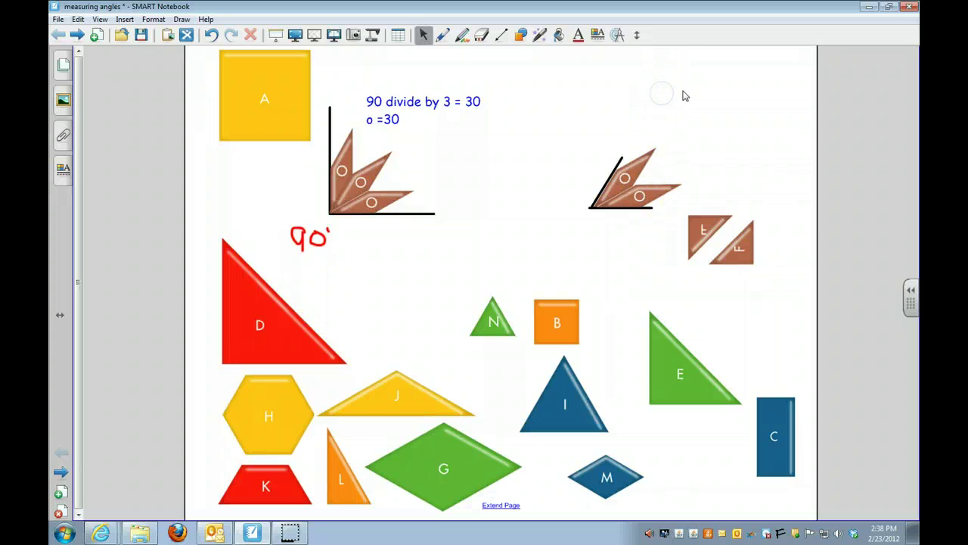
- Type '30 + 30 = 60' above the acute angle filled by two rhombi
{"action": "left_click", "coordinate": [579, 41]}
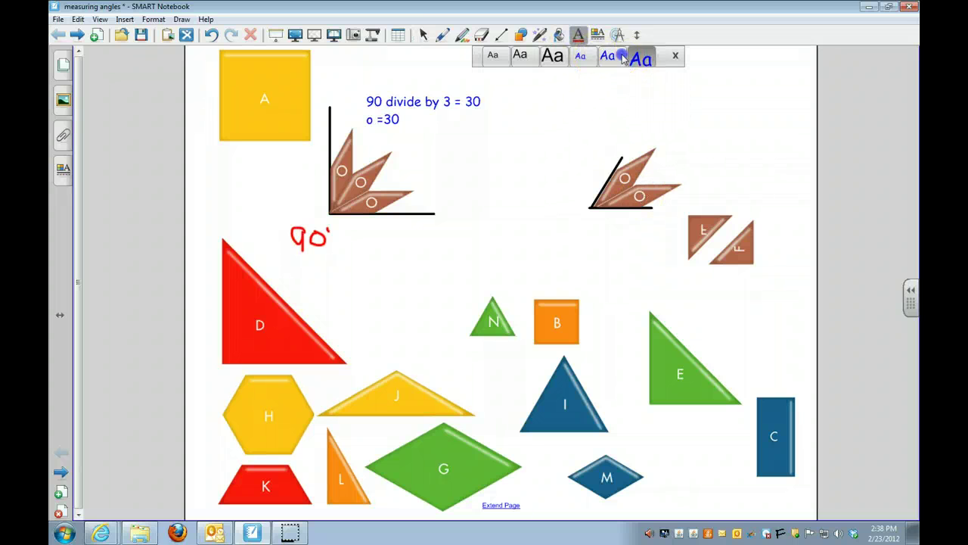
{"action": "left_click", "coordinate": [624, 105]}
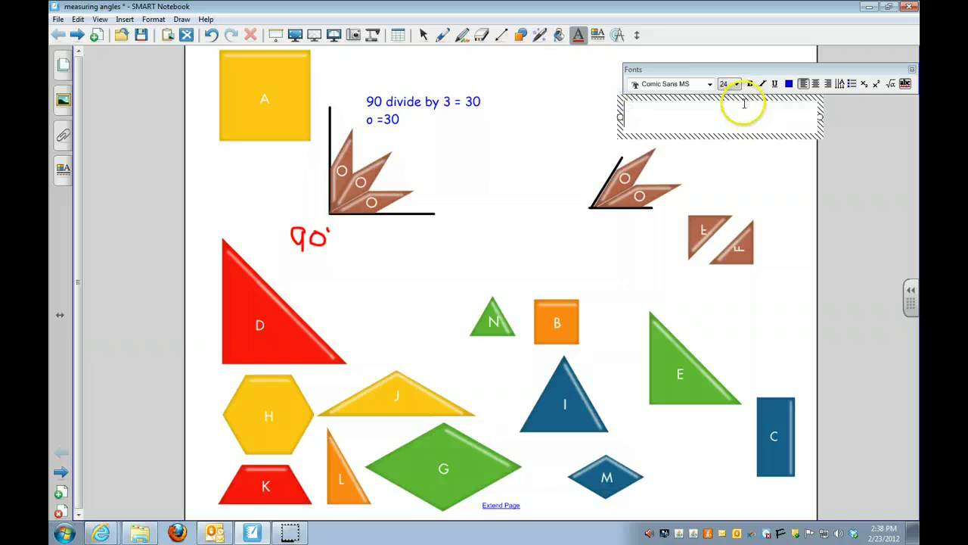
{"action": "type", "text": "30 + 30 ="}
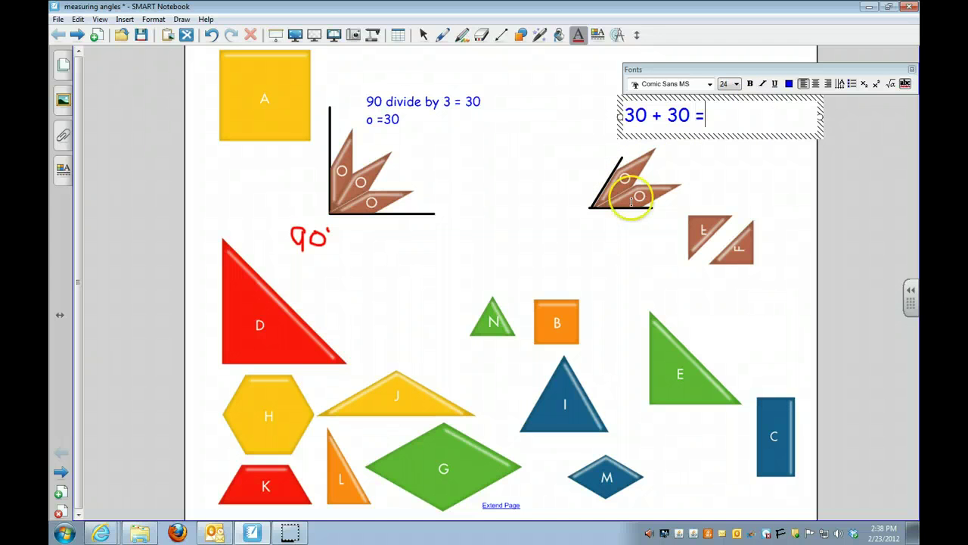
{"action": "type", "text": "60"}
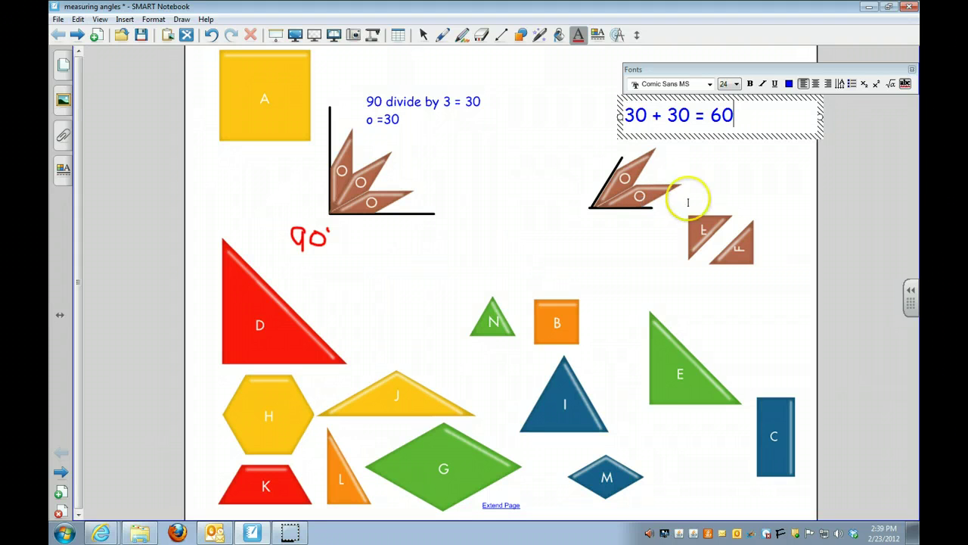
{"action": "left_click", "coordinate": [423, 35]}
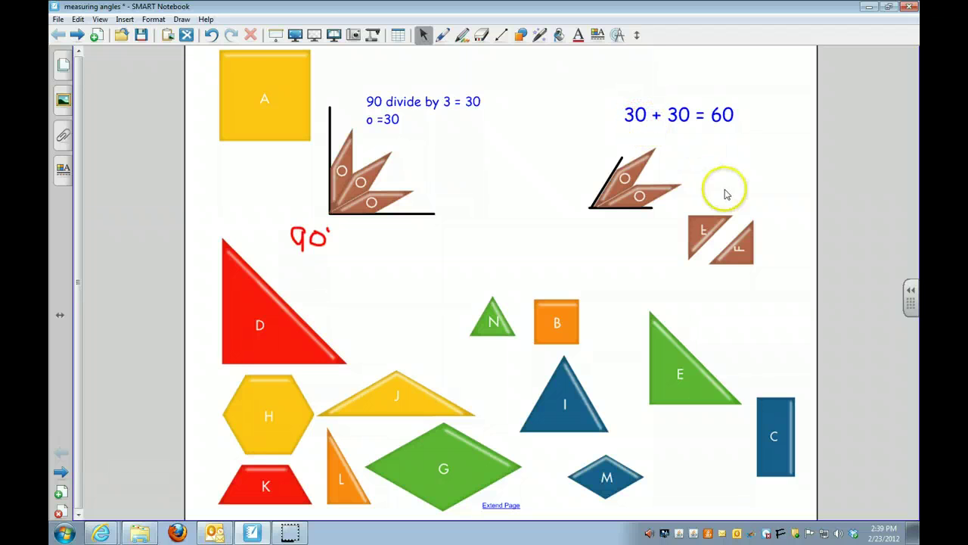
- Drag triangle E and then triangle F side by side onto square A's corner
{"action": "left_click", "coordinate": [707, 231]}
{"action": "left_click_drag", "start_coordinate": [707, 231], "coordinate": [234, 109]}
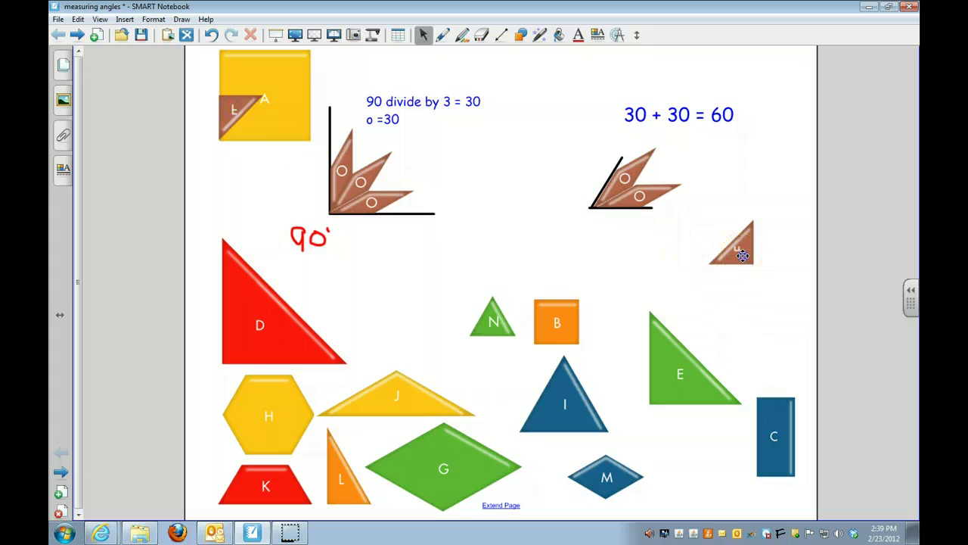
{"action": "left_click_drag", "start_coordinate": [727, 244], "coordinate": [259, 110]}
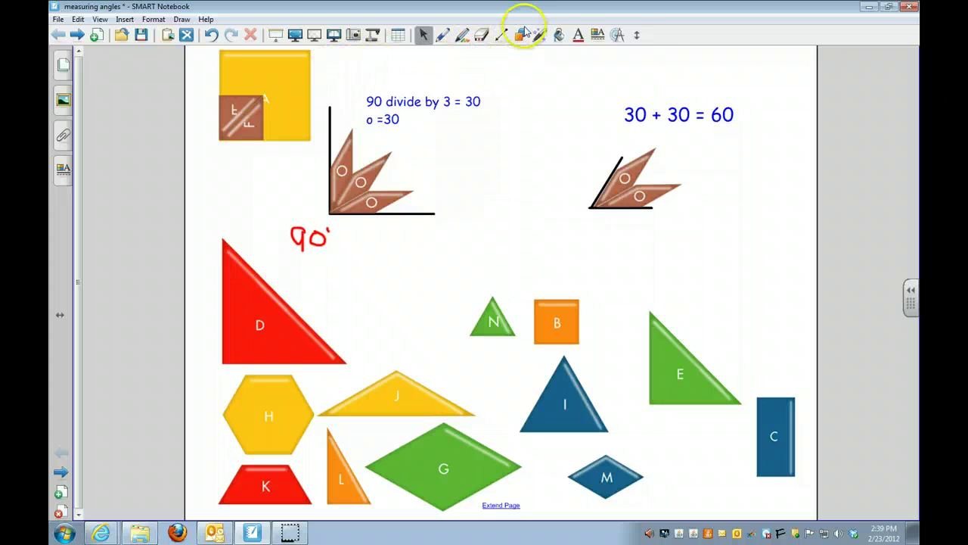
- Add a widened text box at the top of the page reading '90 divided 2 ='
{"action": "left_click", "coordinate": [578, 34]}
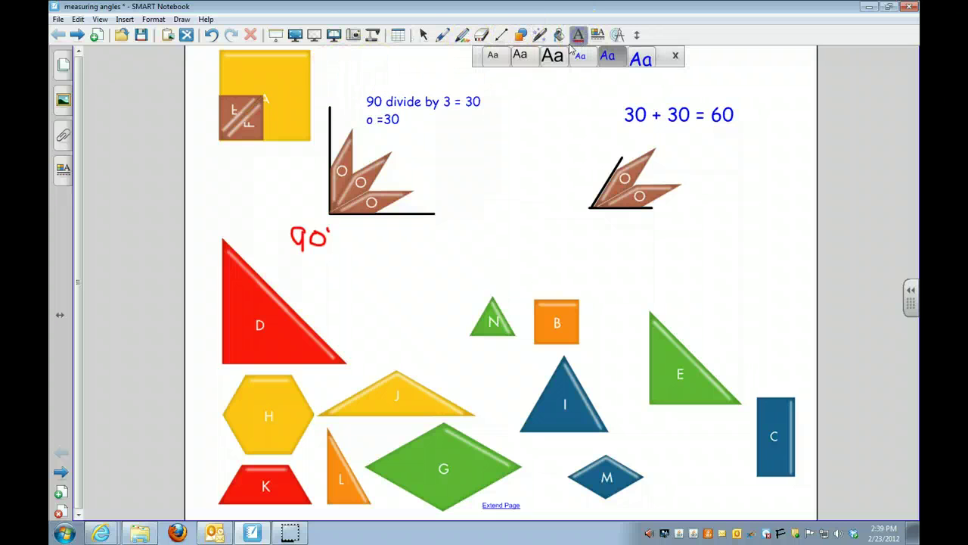
{"action": "left_click", "coordinate": [324, 52]}
{"action": "left_click_drag", "start_coordinate": [475, 78], "coordinate": [544, 80]}
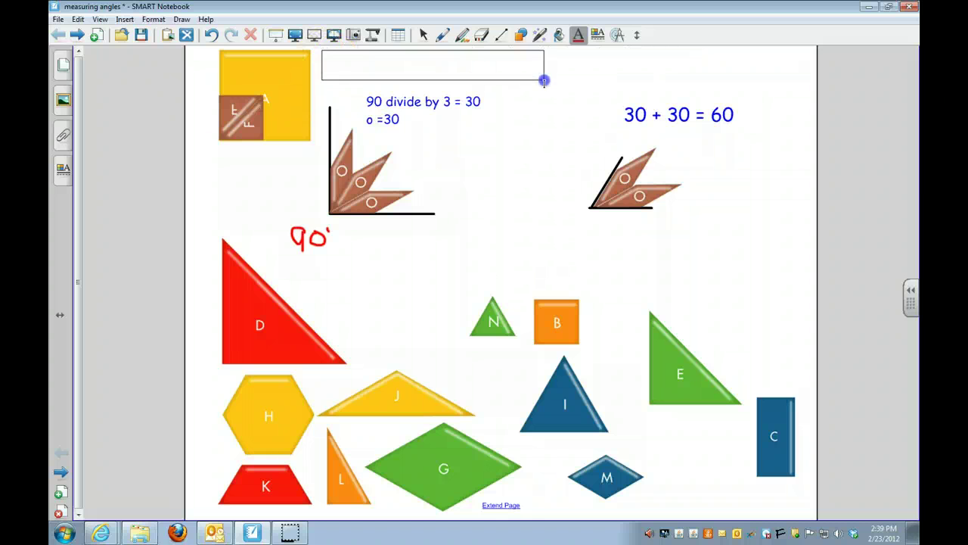
{"action": "type", "text": "90"}
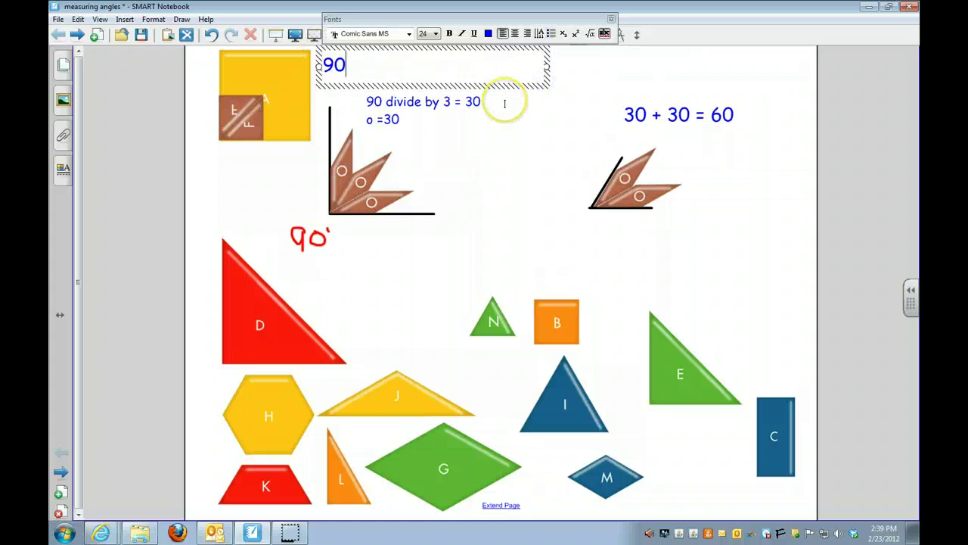
{"action": "type", "text": " d"}
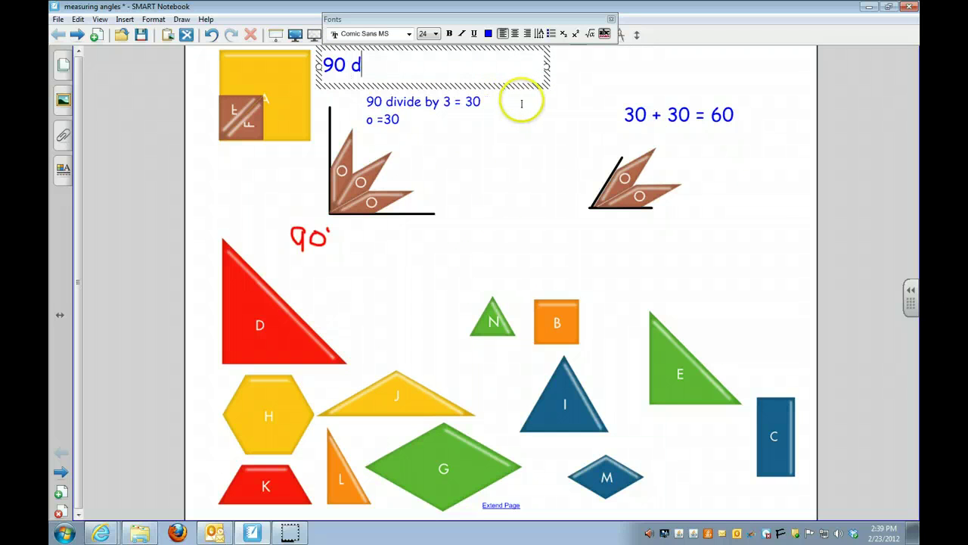
{"action": "type", "text": "ivided "}
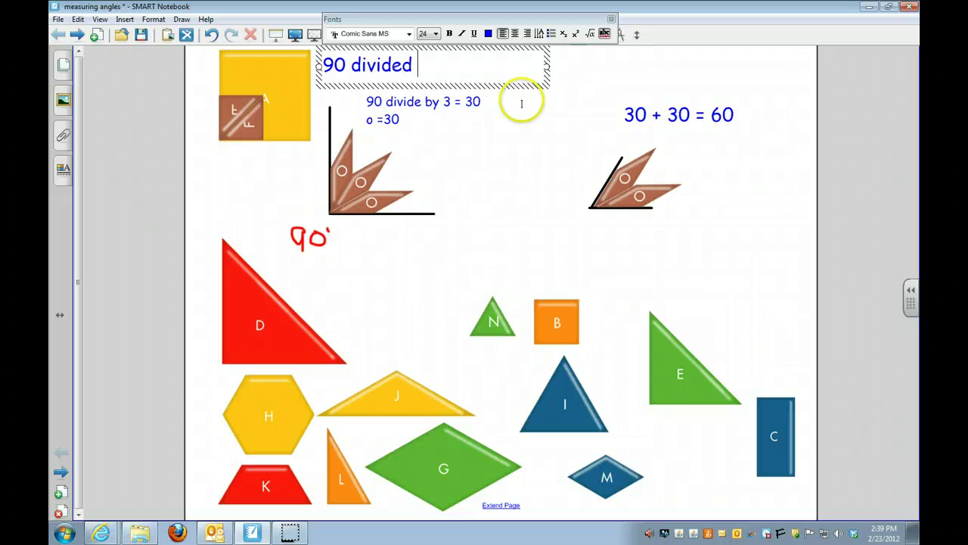
{"action": "type", "text": "2"}
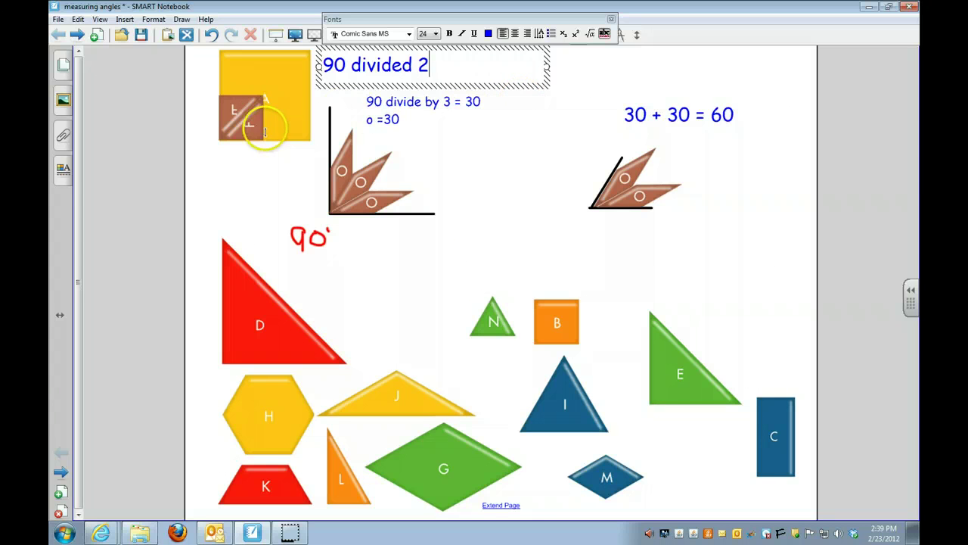
{"action": "type", "text": " ="}
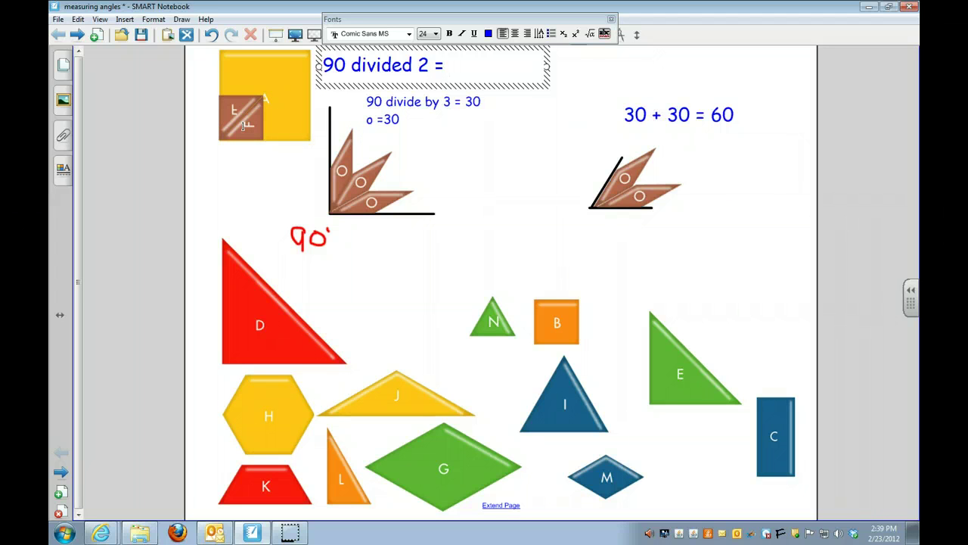
{"action": "left_click", "coordinate": [247, 127]}
{"action": "left_click", "coordinate": [253, 129]}
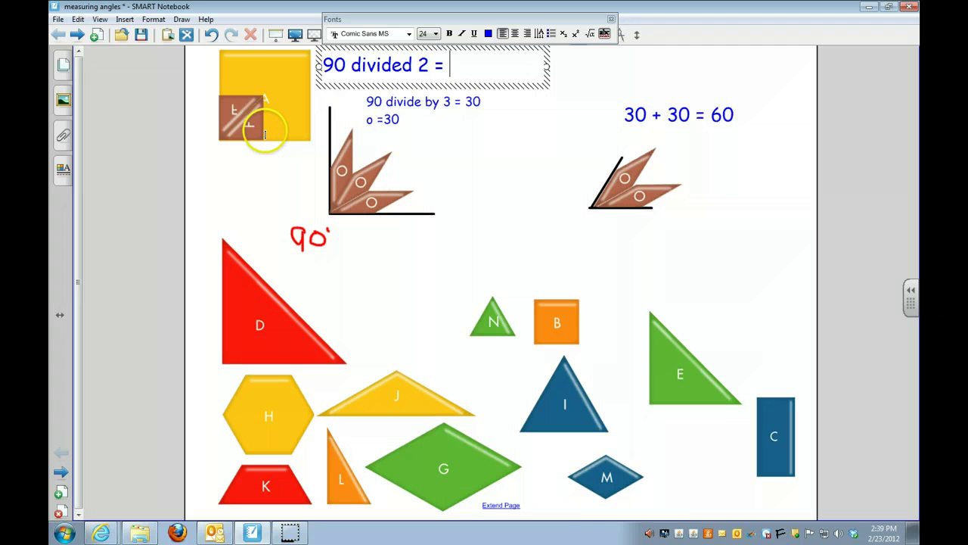